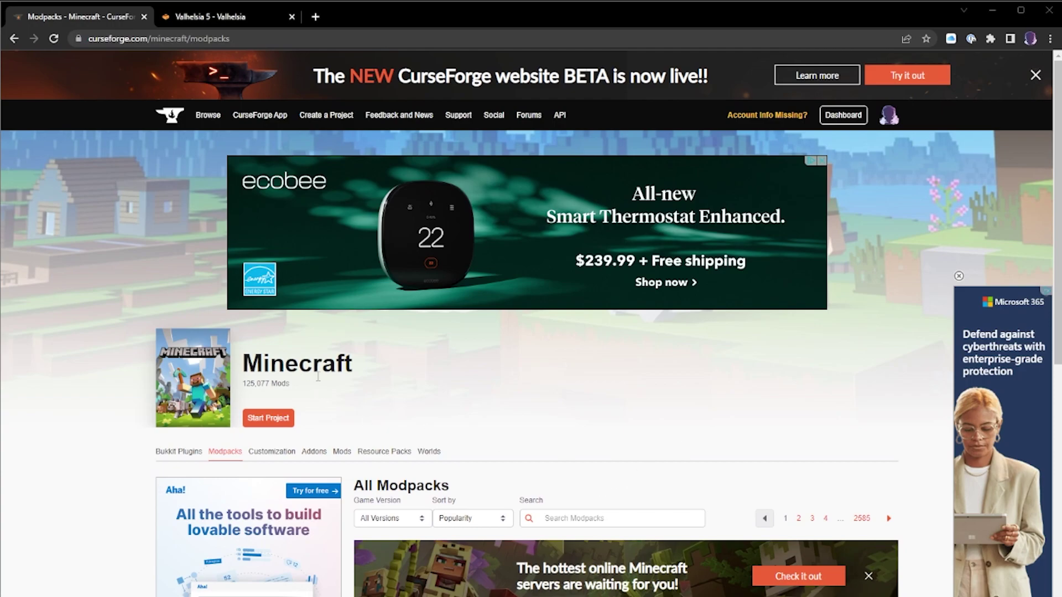
Search the CurseForge modpacks for 'valhelsia 5'
{"action": "left_click", "coordinate": [572, 518]}
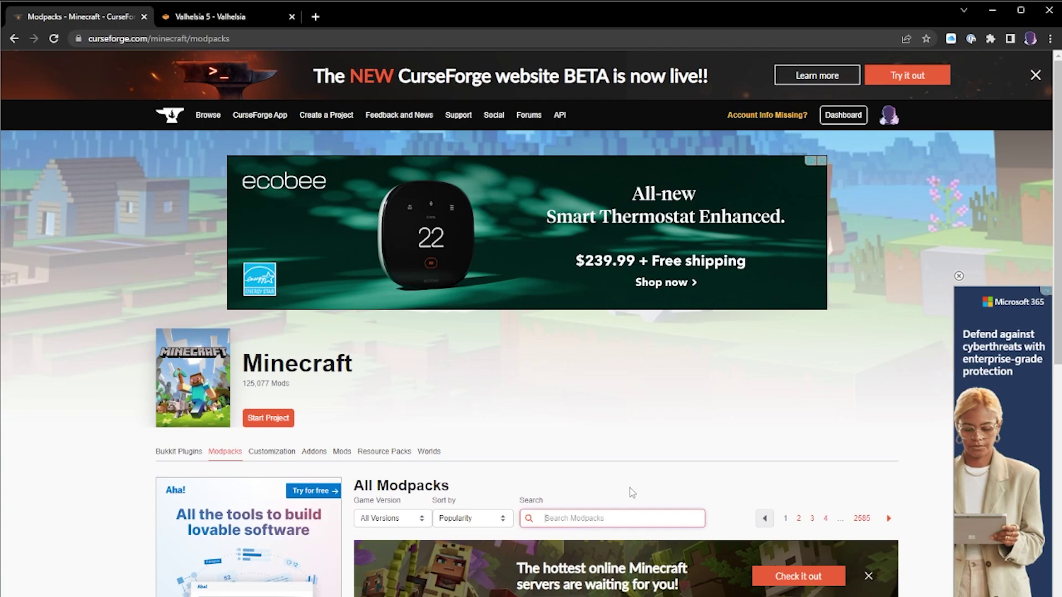
{"action": "type", "text": "valhelsia 5"}
{"action": "key", "text": "Return"}
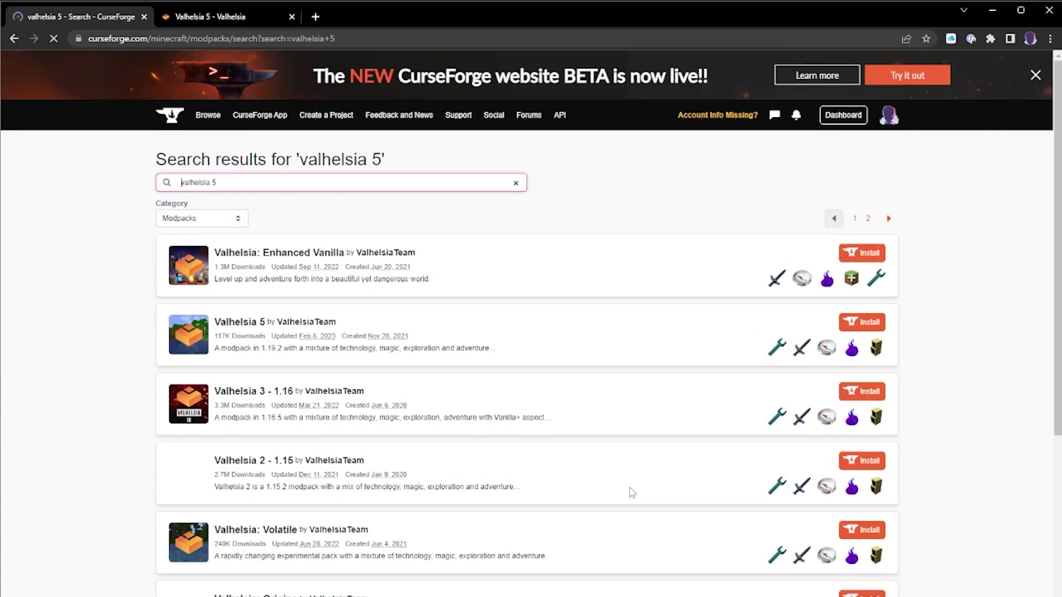
Open the Valhelsia 5 modpack page and scroll through its description
{"action": "left_click", "coordinate": [249, 324]}
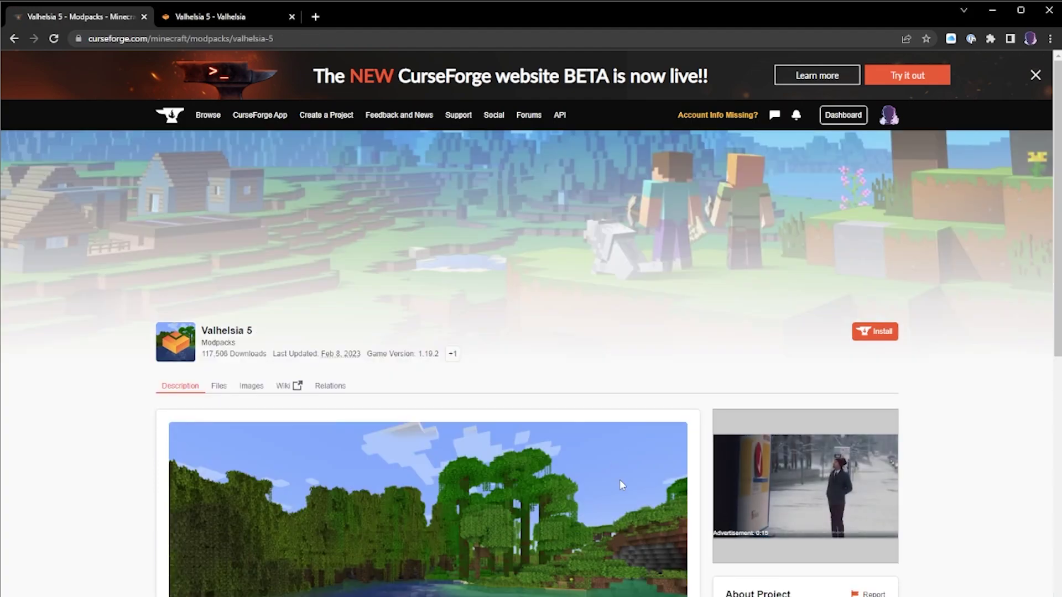
{"action": "scroll", "coordinate": [379, 472], "scroll_direction": "down", "scroll_amount": 7}
{"action": "scroll", "coordinate": [467, 477], "scroll_direction": "down", "scroll_amount": 12}
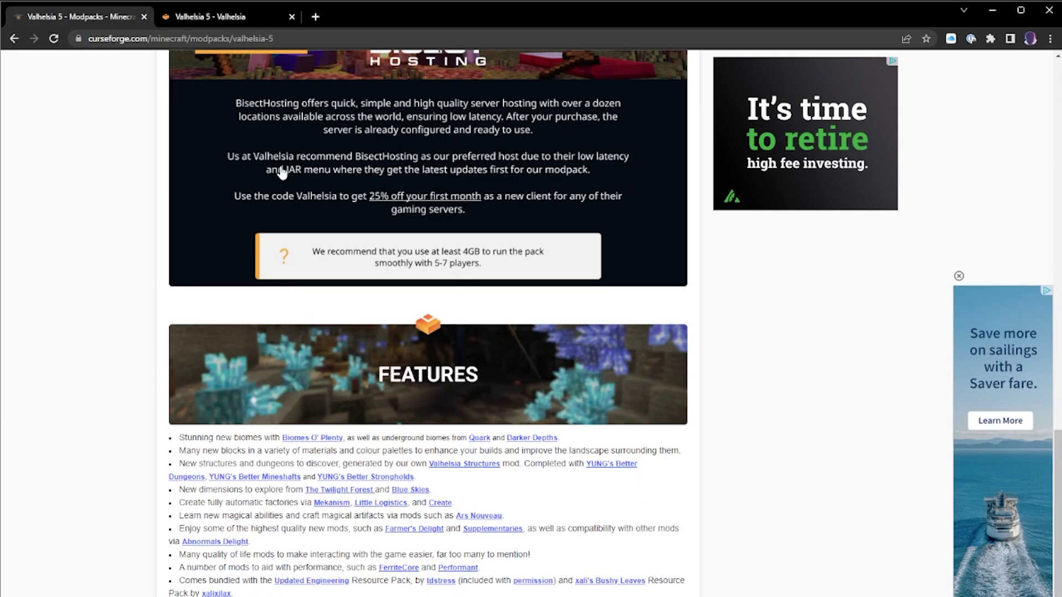
{"action": "scroll", "coordinate": [509, 437], "scroll_direction": "down", "scroll_amount": 6}
{"action": "scroll", "coordinate": [516, 444], "scroll_direction": "up", "scroll_amount": 5}
{"action": "scroll", "coordinate": [516, 443], "scroll_direction": "up", "scroll_amount": 20}
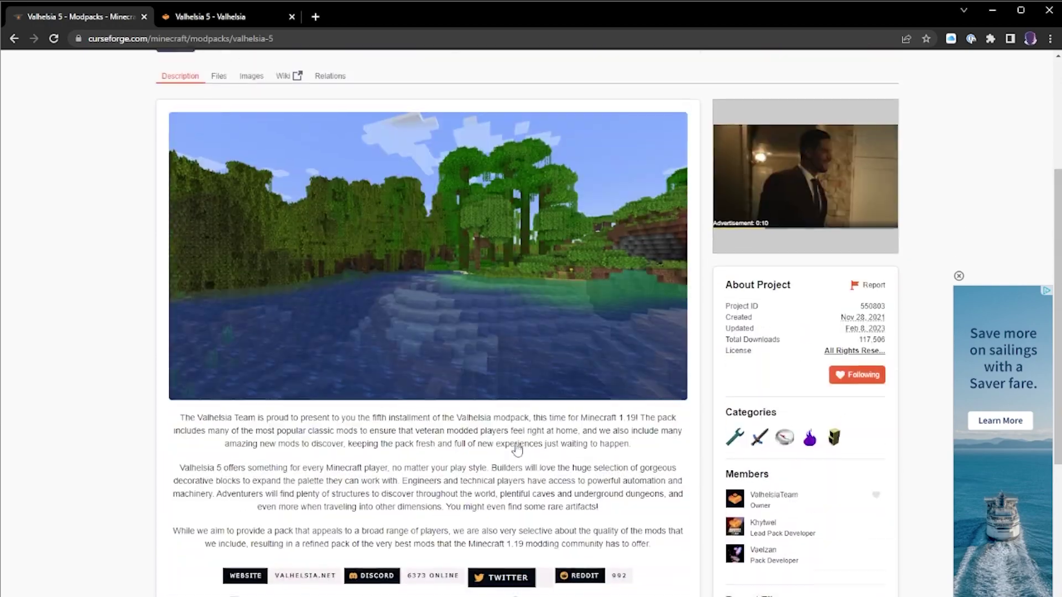
Send the Valhelsia 5 install to the CurseForge app, allowing Chrome to open CurseForge
{"action": "left_click", "coordinate": [880, 332]}
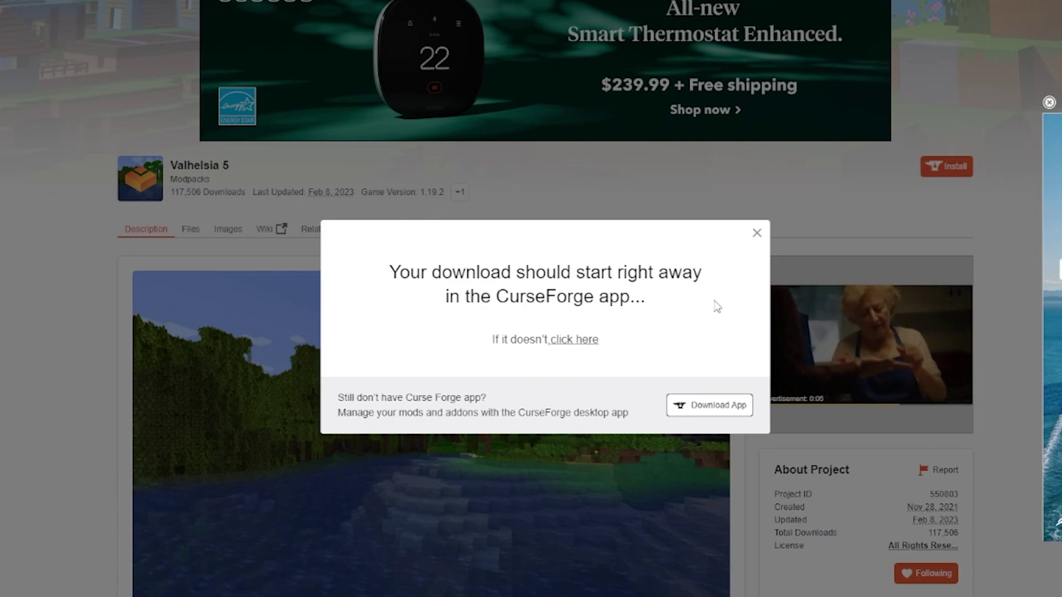
{"action": "left_click", "coordinate": [574, 339]}
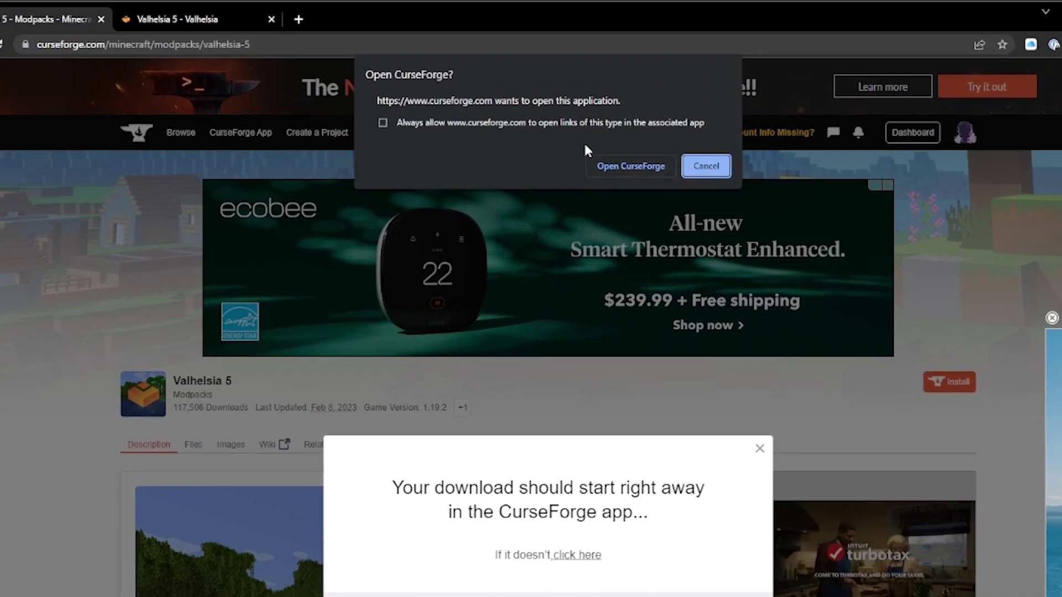
{"action": "left_click", "coordinate": [609, 164]}
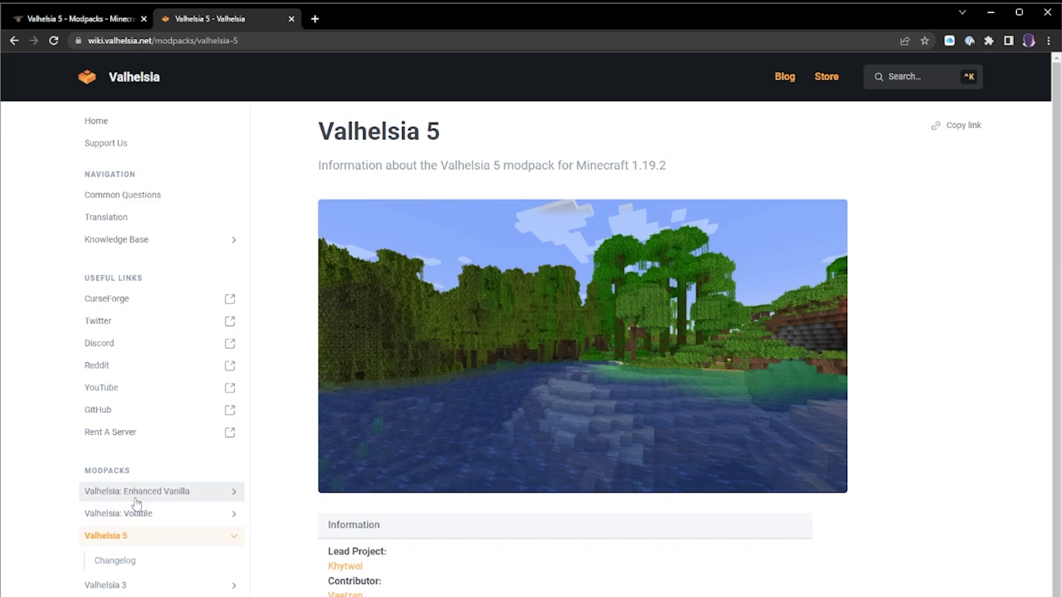
Open the Knowledge Base article on installing OptiFine and shader packs
{"action": "left_click", "coordinate": [170, 242]}
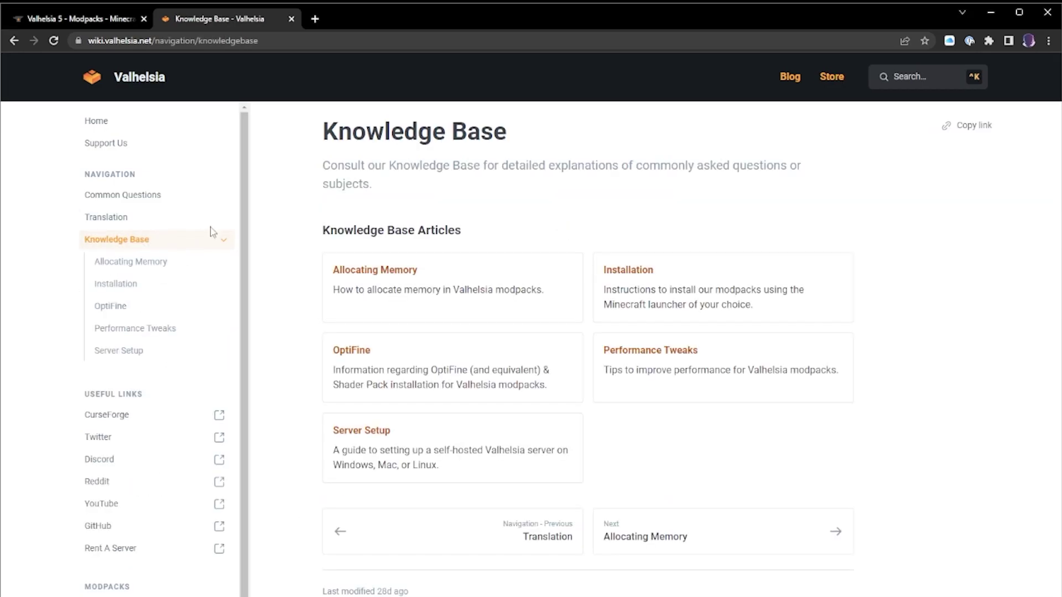
{"action": "left_click", "coordinate": [127, 313]}
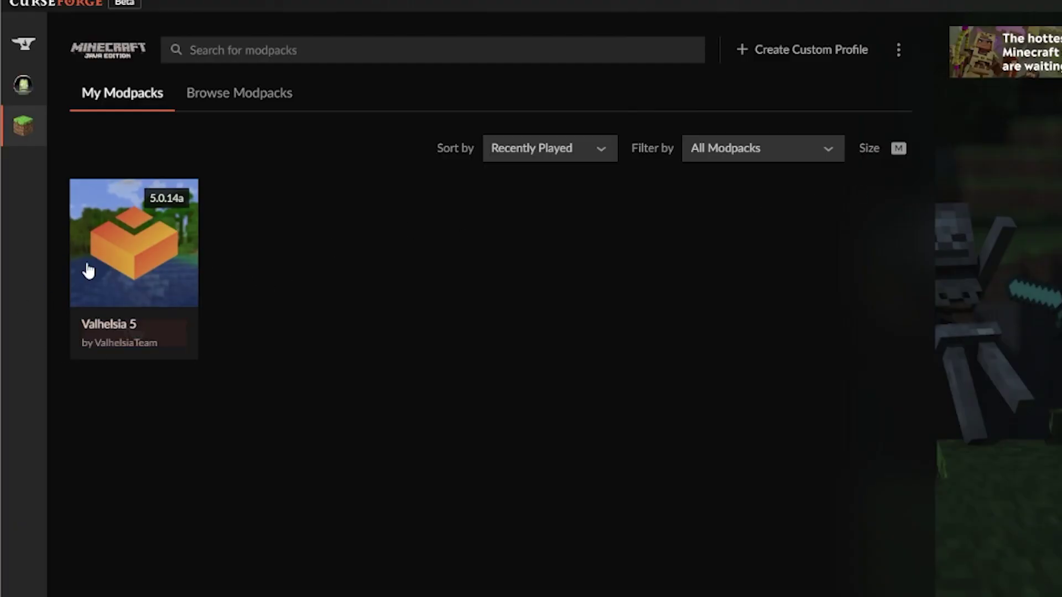
Paste the copied Oculus mc1.19.2-1.2.8a file link into a new tab and load it
{"action": "mouse_move", "coordinate": [125, 289]}
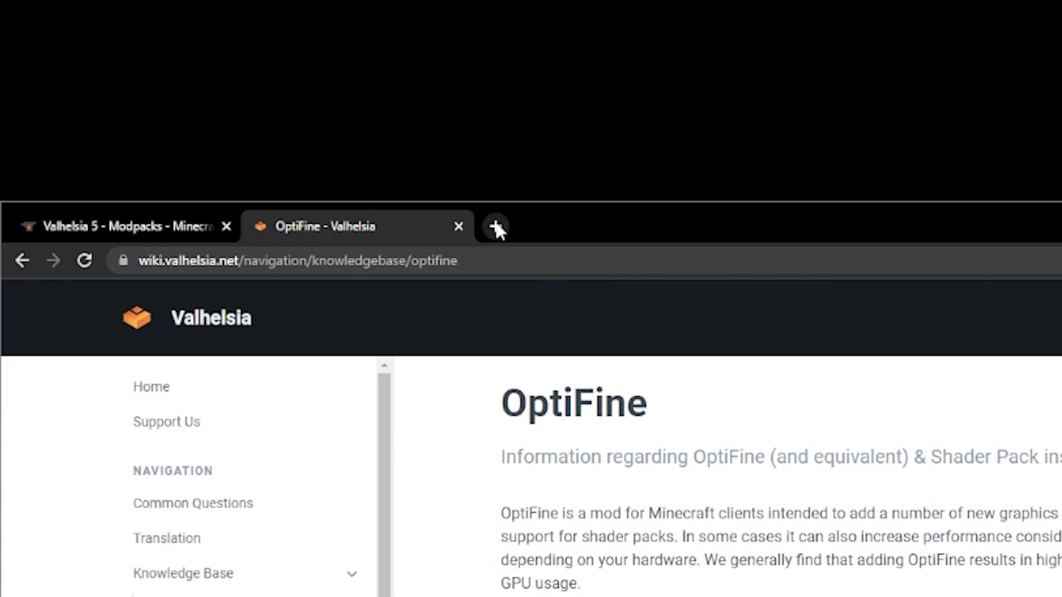
{"action": "left_click", "coordinate": [496, 228]}
{"action": "right_click", "coordinate": [464, 265]}
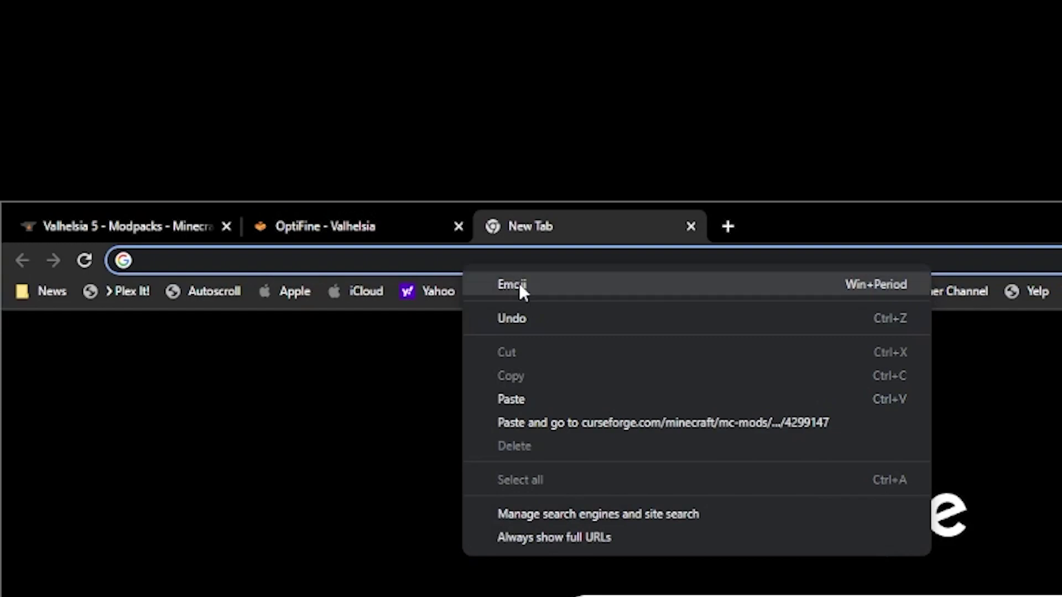
{"action": "left_click", "coordinate": [524, 398]}
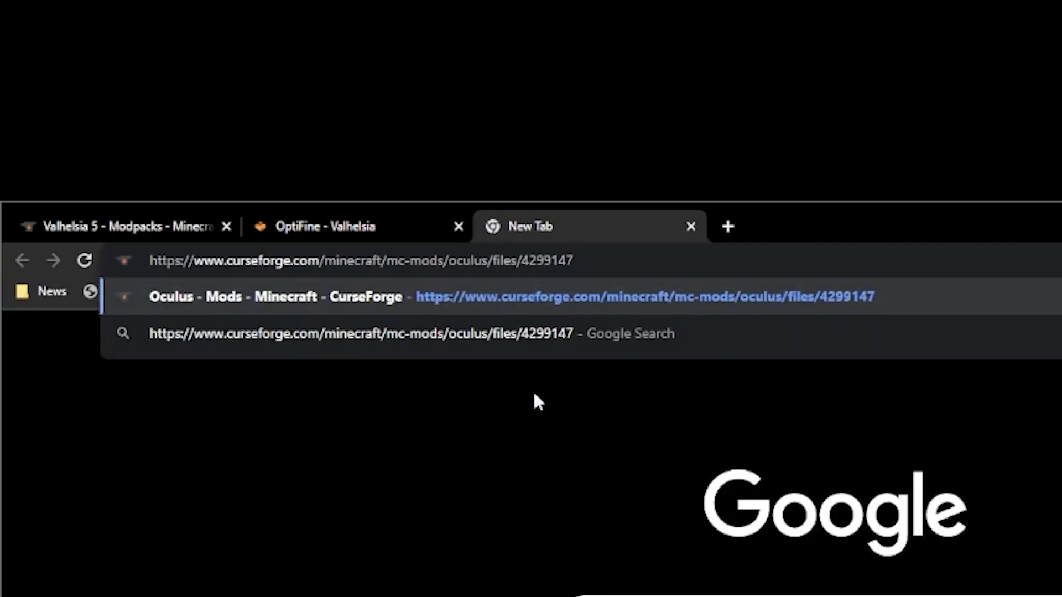
{"action": "key", "text": "Return"}
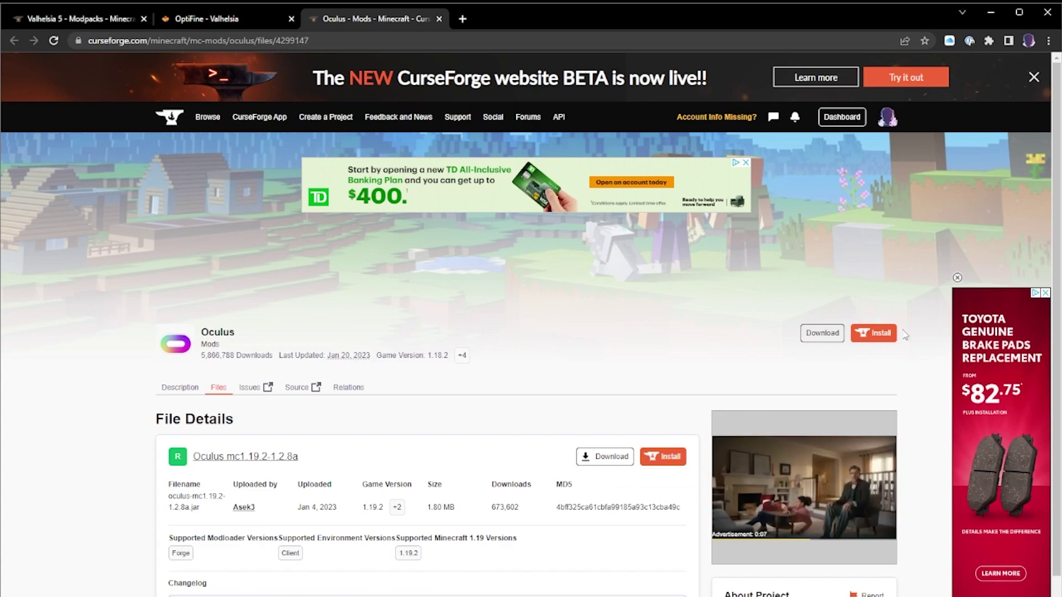
Install the Oculus file into the existing Valhelsia 5 profile through the CurseForge app
{"action": "left_click", "coordinate": [664, 459]}
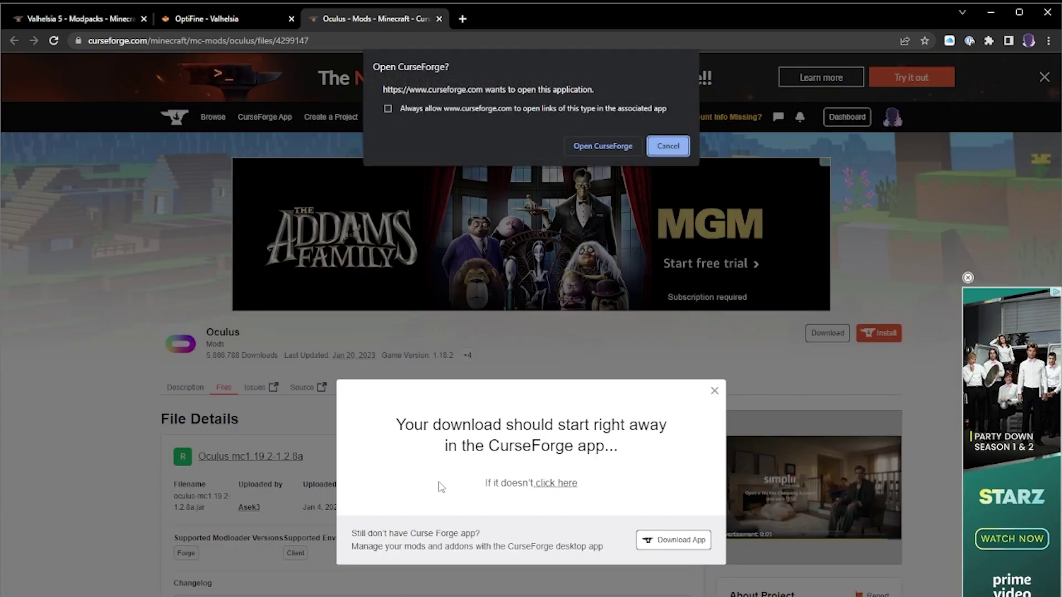
{"action": "left_click", "coordinate": [599, 145]}
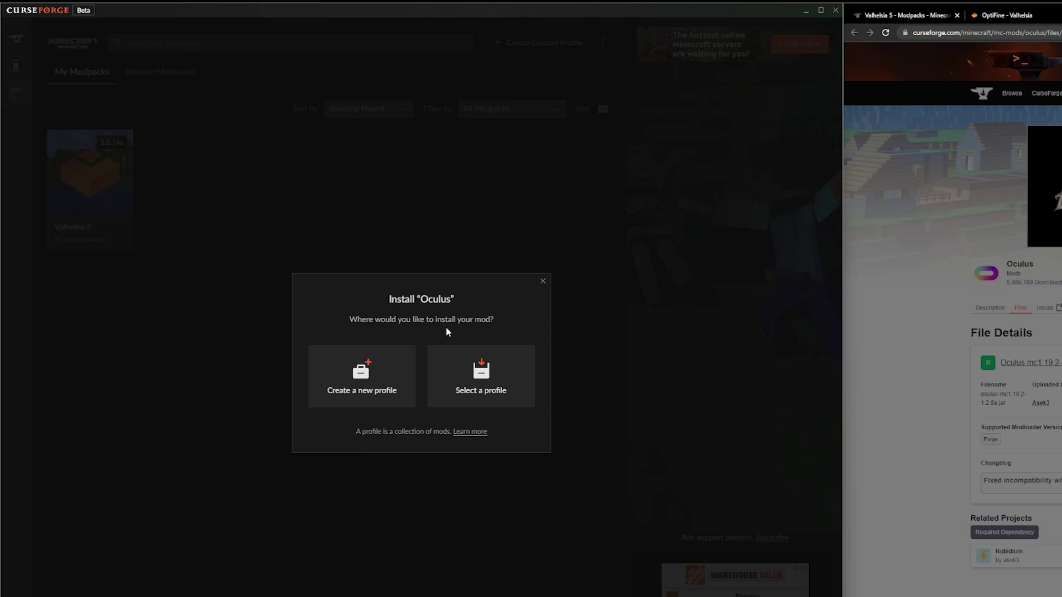
{"action": "left_click", "coordinate": [456, 404]}
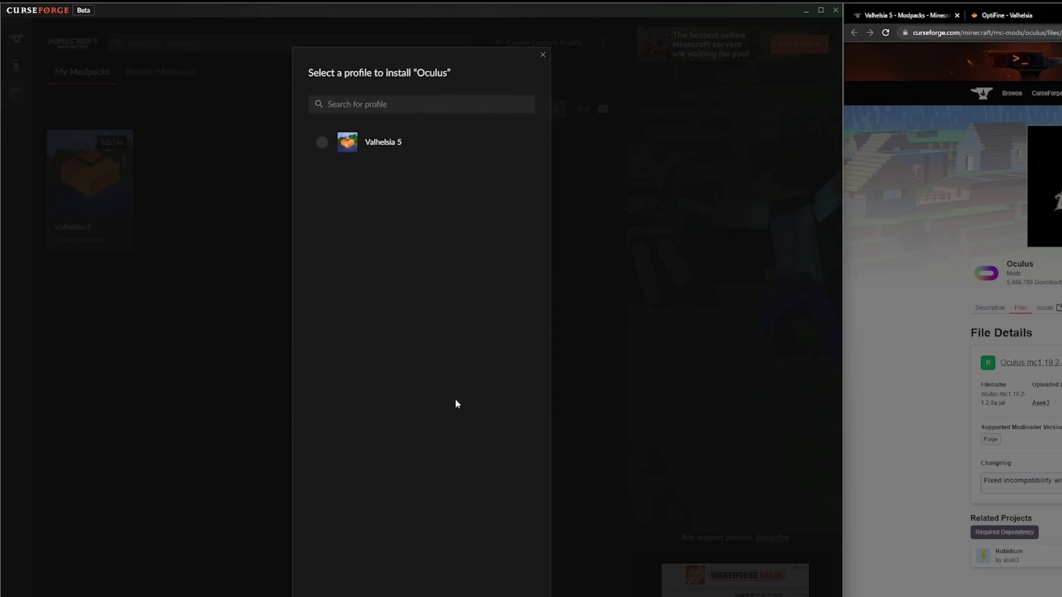
{"action": "left_click", "coordinate": [345, 146]}
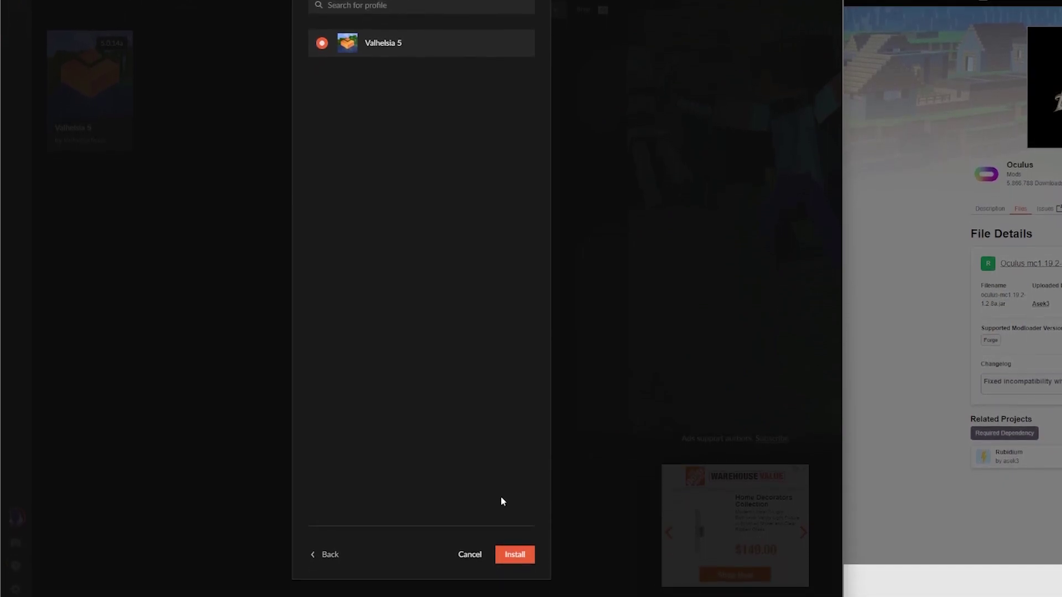
{"action": "left_click", "coordinate": [512, 547]}
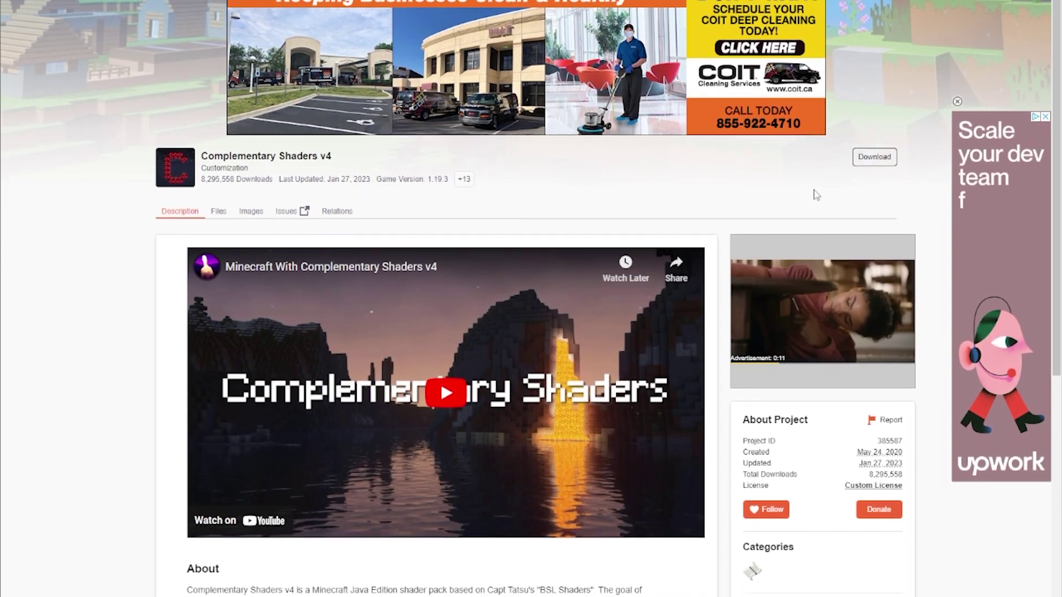
Download the Complementary Shaders v4 zip from its CurseForge page
{"action": "left_click", "coordinate": [874, 169]}
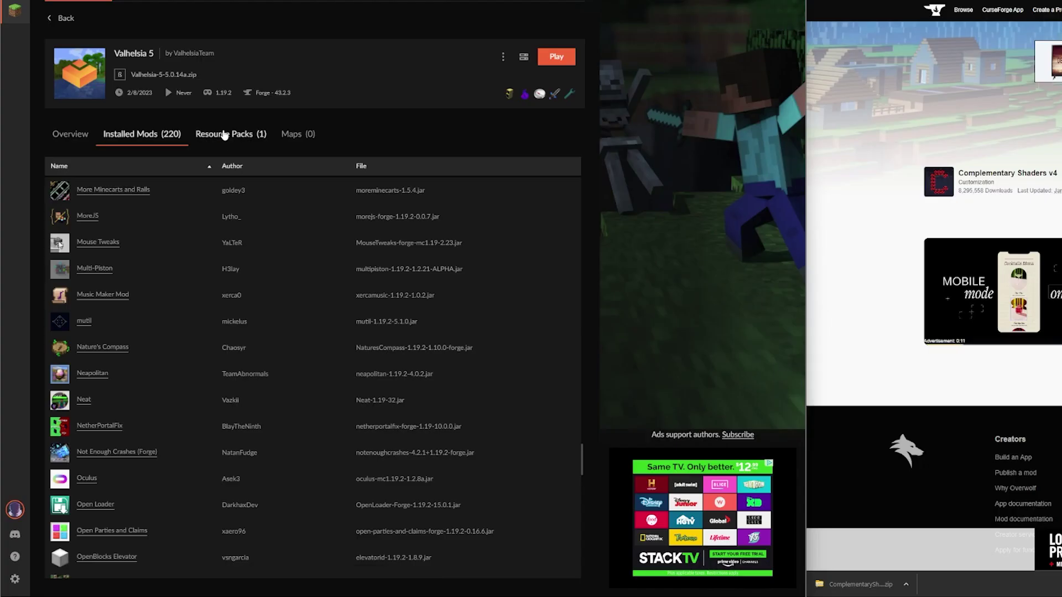
Confirm Oculus is listed in Valhelsia 5's installed mods, then press Play from Overview
{"action": "left_click", "coordinate": [227, 134]}
{"action": "left_click", "coordinate": [150, 135]}
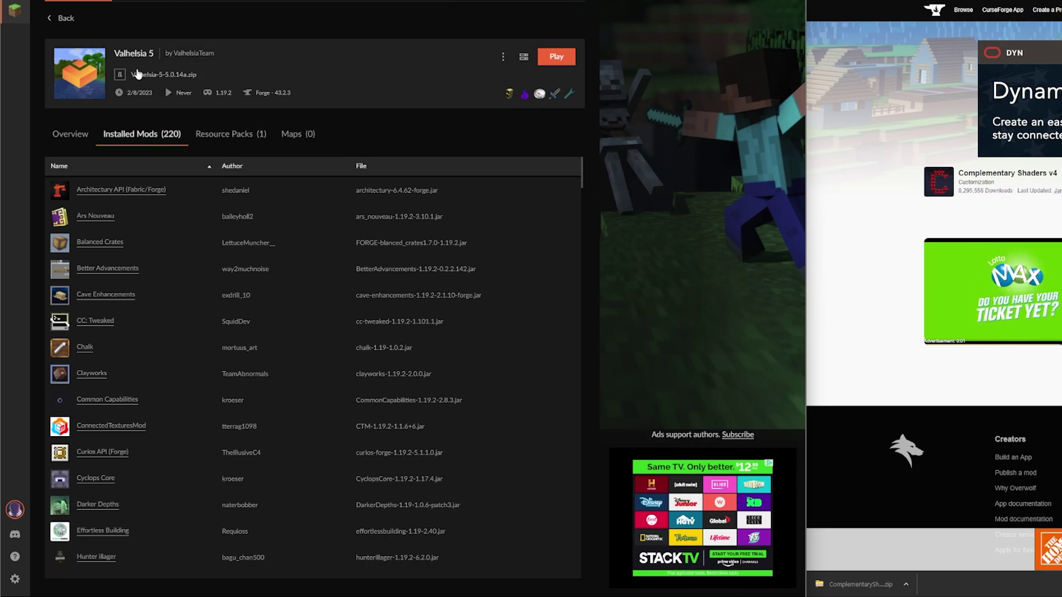
{"action": "left_click", "coordinate": [69, 134]}
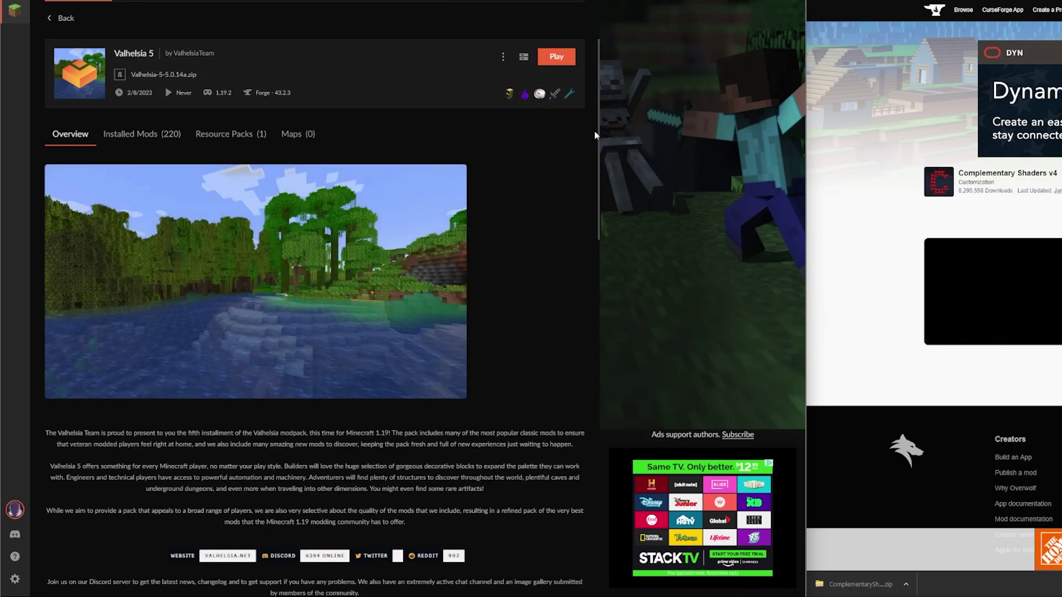
{"action": "left_click", "coordinate": [557, 57]}
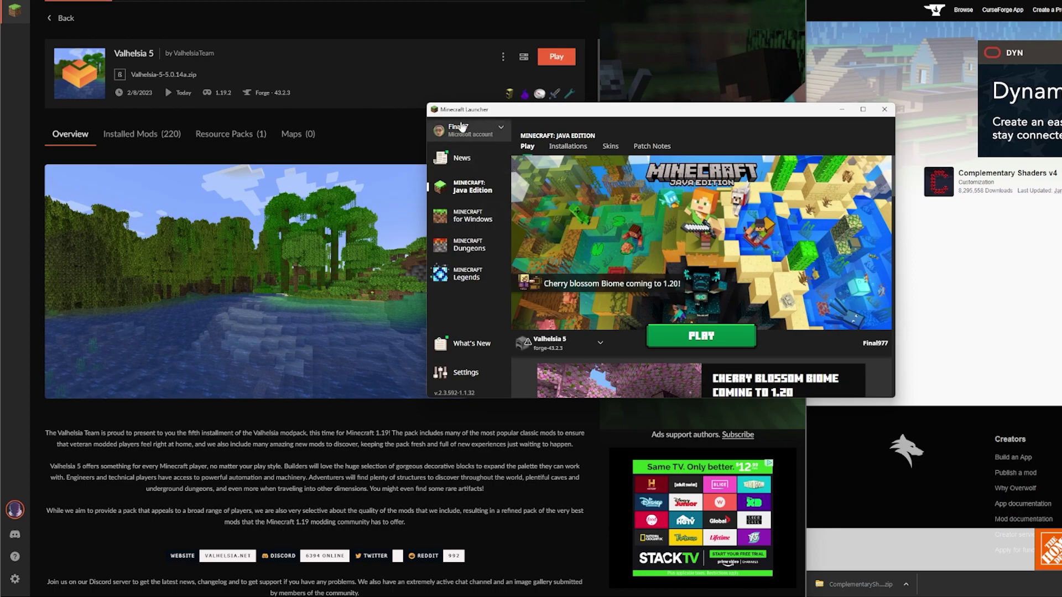
Launch the Valhelsia 5 Forge 43.2.3 installation from the Minecraft Launcher's PLAY button
{"action": "mouse_move", "coordinate": [538, 347]}
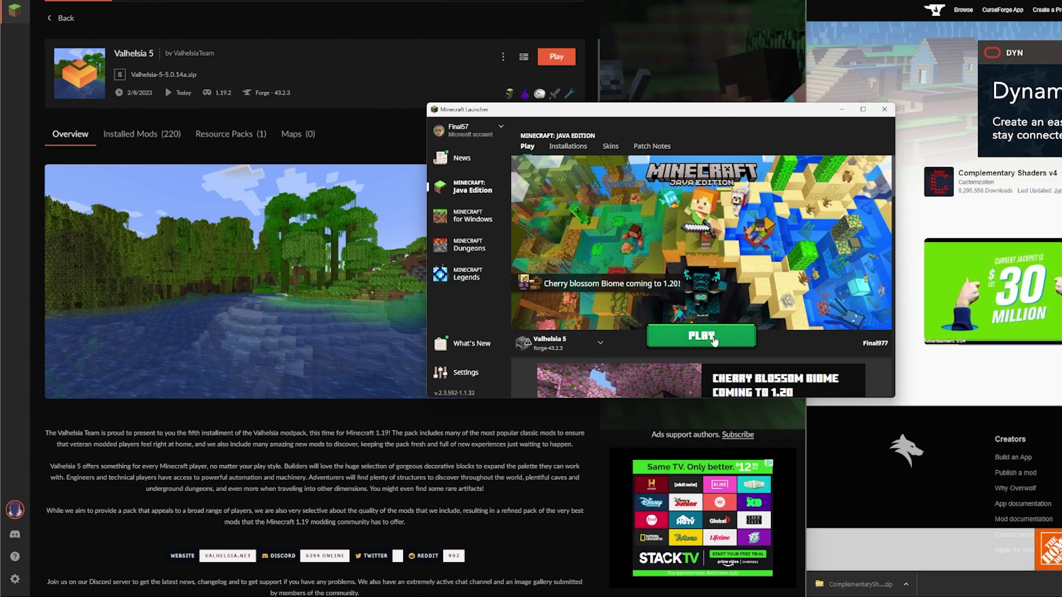
{"action": "left_click", "coordinate": [715, 339]}
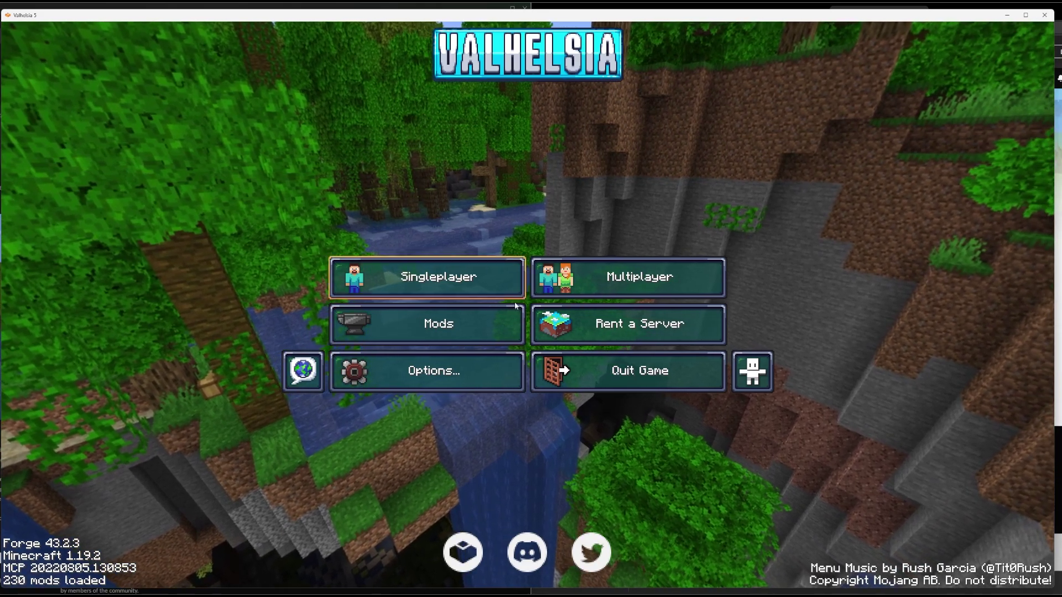
In Video Settings, enable VSync, set Max Framerate to 60 fps, apply, and open Shader Packs
{"action": "left_click", "coordinate": [451, 375]}
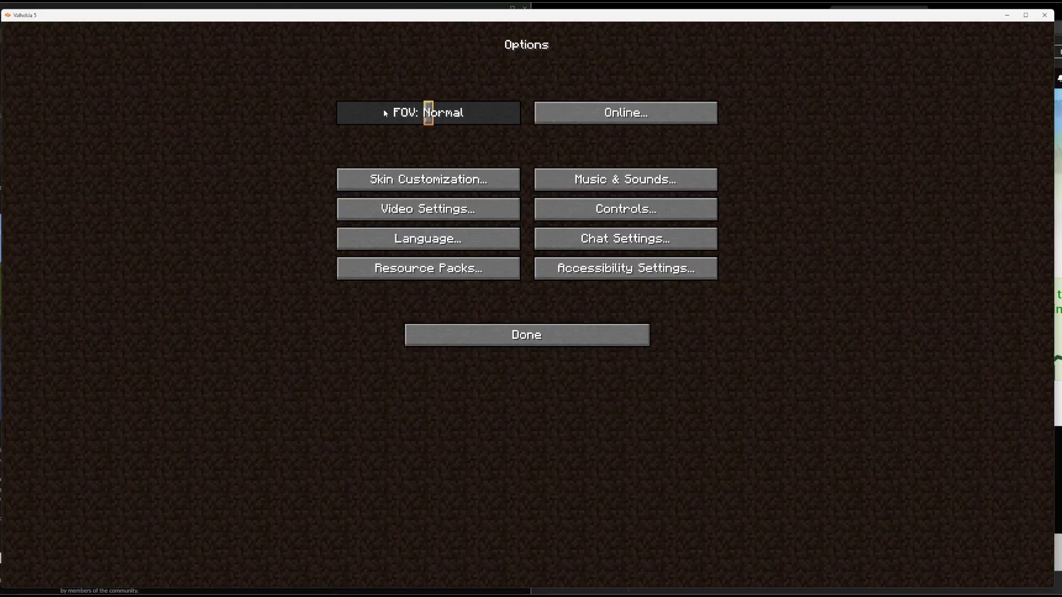
{"action": "left_click", "coordinate": [423, 210]}
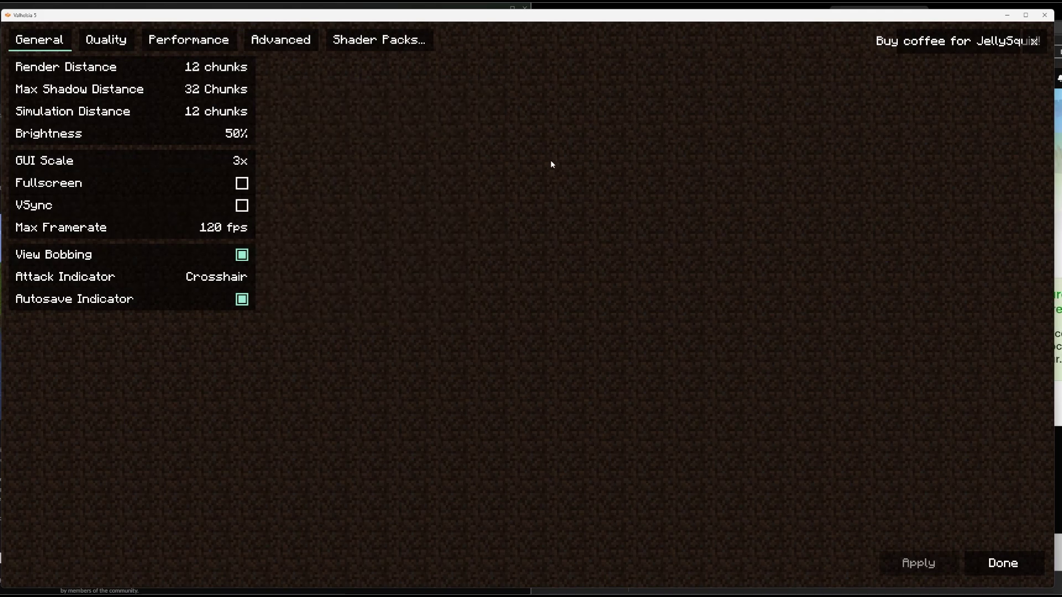
{"action": "left_click", "coordinate": [241, 183]}
{"action": "left_click", "coordinate": [118, 182]}
{"action": "left_click", "coordinate": [171, 206]}
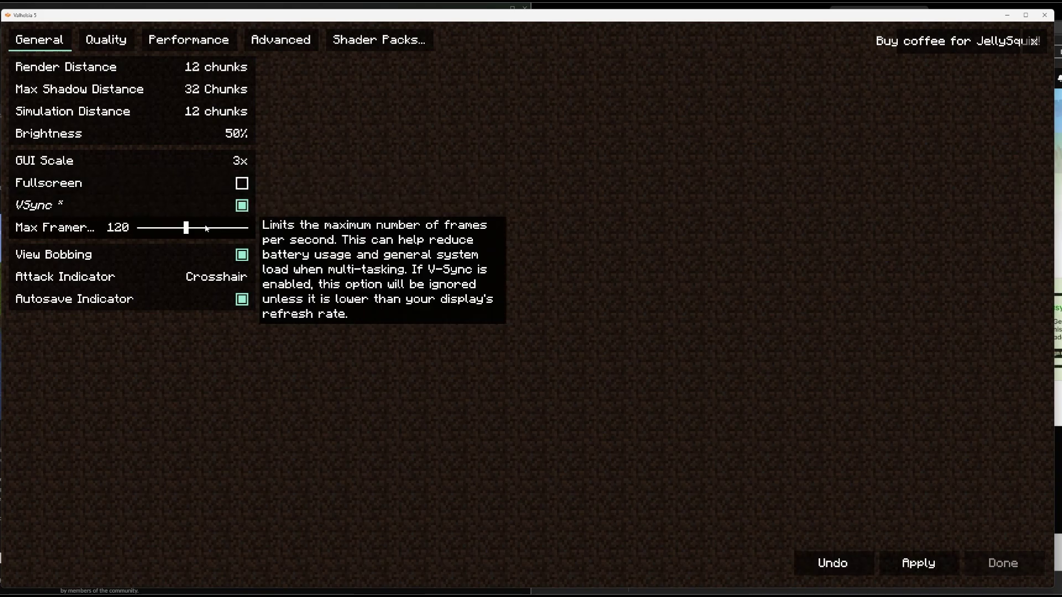
{"action": "left_click_drag", "start_coordinate": [181, 230], "coordinate": [162, 229]}
{"action": "left_click", "coordinate": [939, 568]}
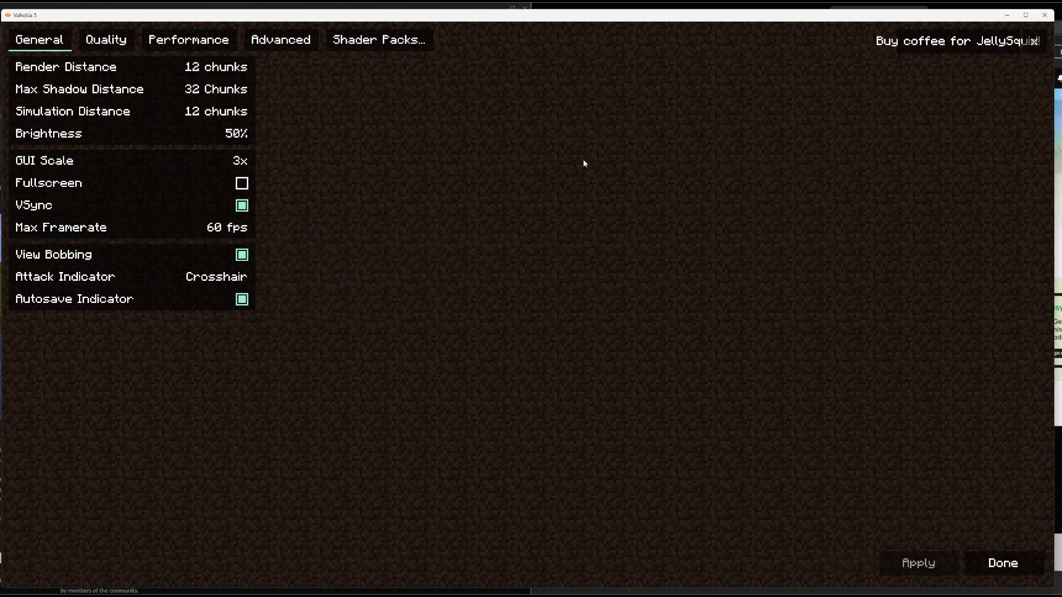
{"action": "left_click", "coordinate": [366, 42]}
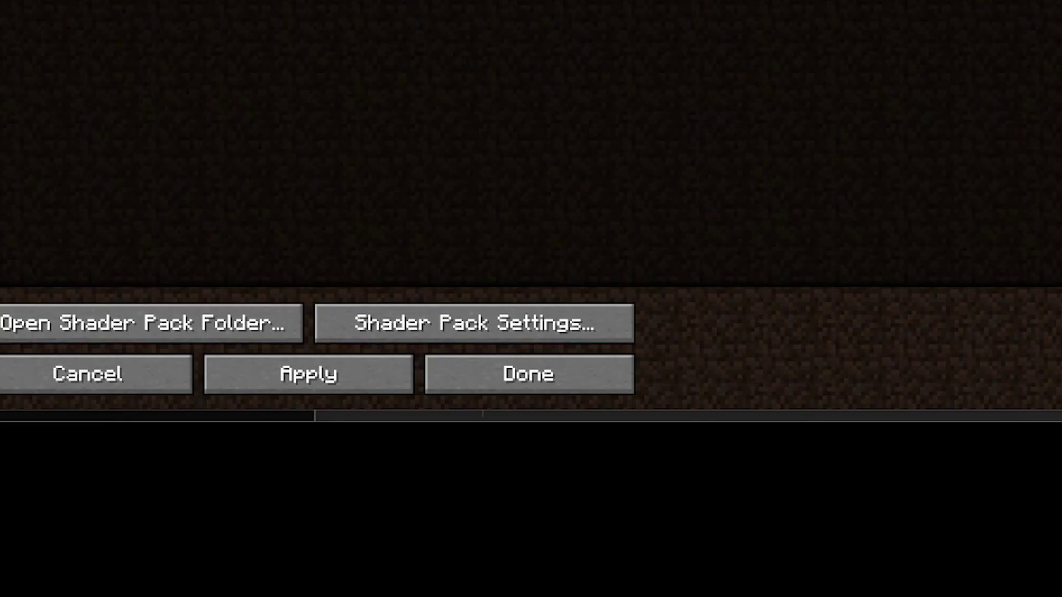
Drag ComplementaryShaders_v4.7.1 (2).zip from Chrome's download bar into the shader pack list and select it
{"action": "left_click", "coordinate": [835, 591]}
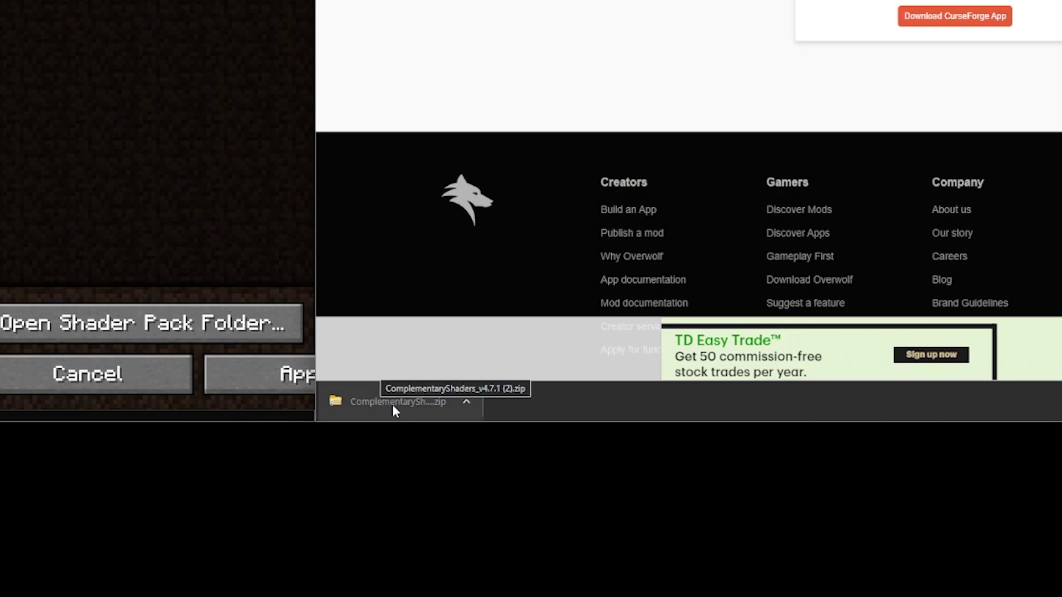
{"action": "left_click_drag", "start_coordinate": [392, 404], "coordinate": [149, 0]}
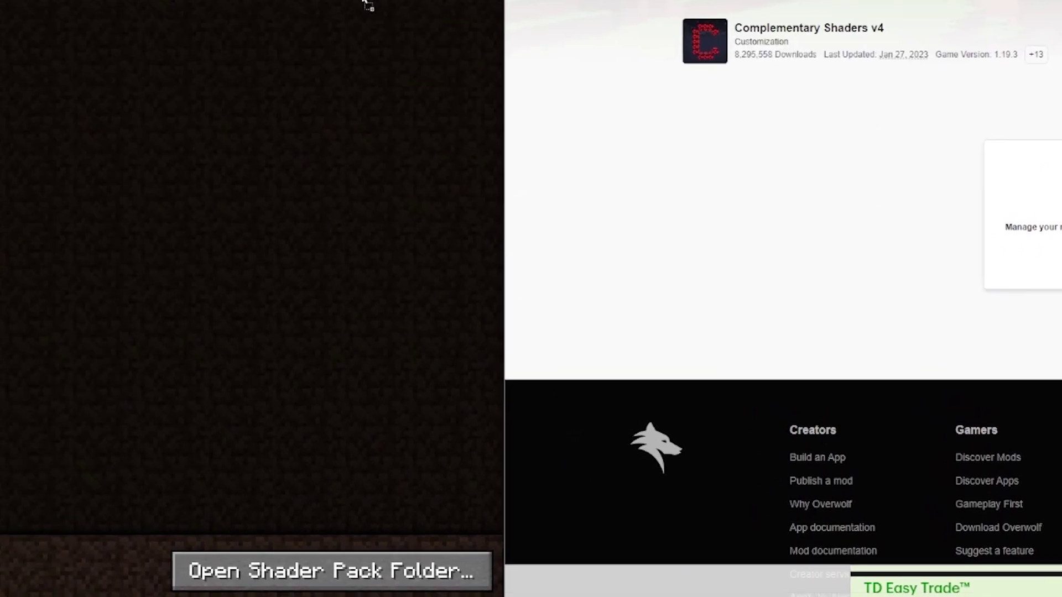
{"action": "left_click_drag", "start_coordinate": [421, 123], "coordinate": [503, 230]}
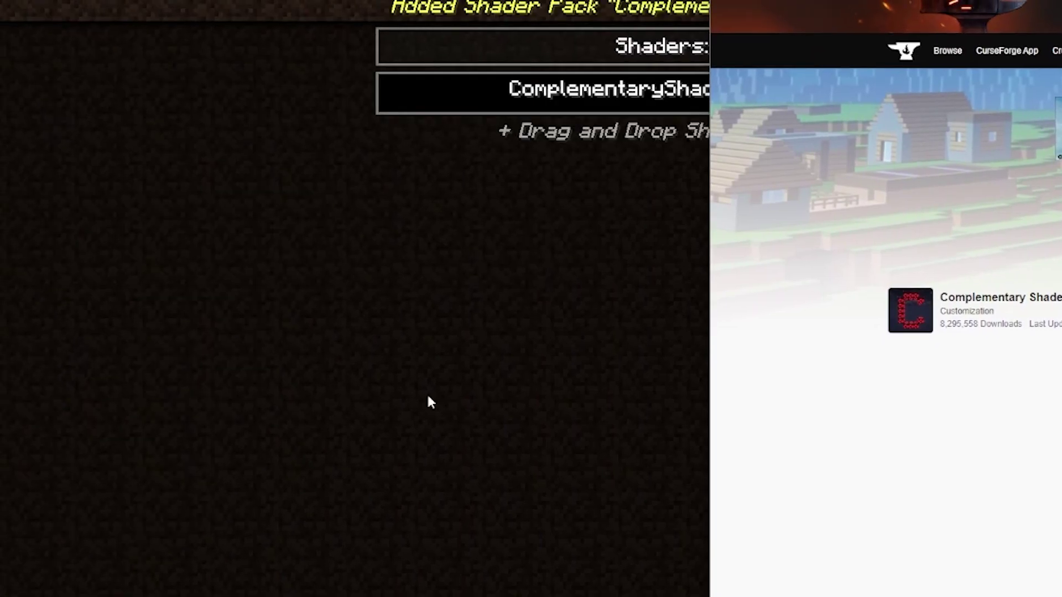
{"action": "left_click", "coordinate": [400, 387]}
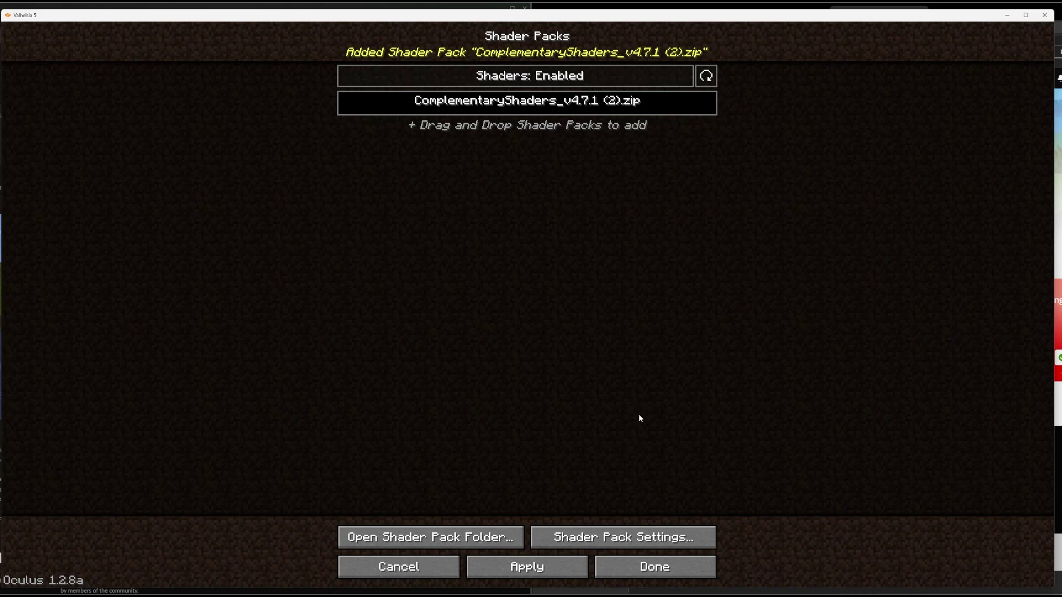
In the shader pack settings, set Profile to Extreme and turn Compatibility Mode on
{"action": "left_click", "coordinate": [608, 541]}
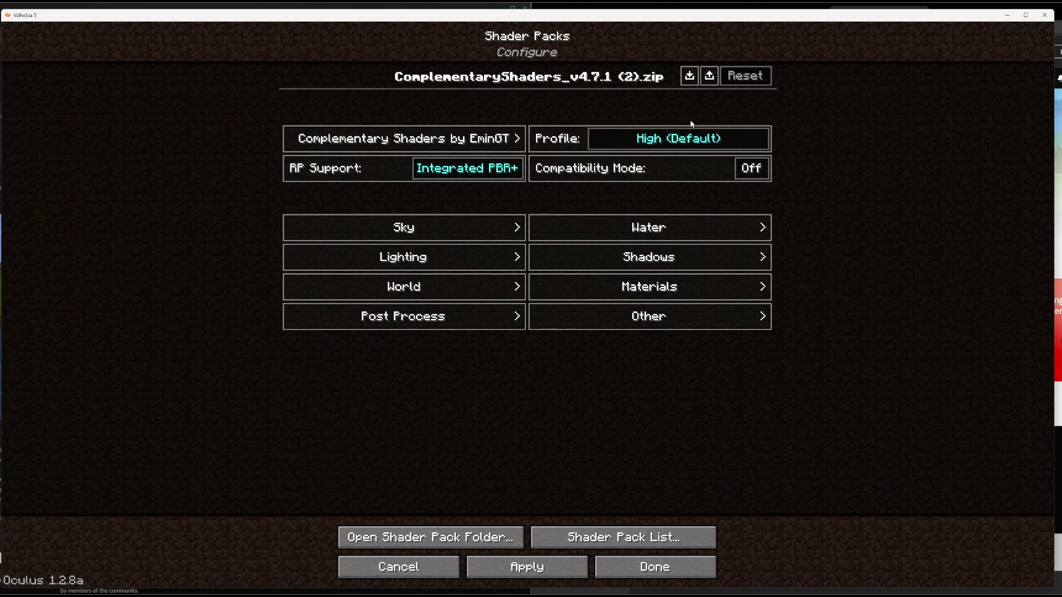
{"action": "left_click", "coordinate": [692, 142]}
{"action": "left_click", "coordinate": [703, 142]}
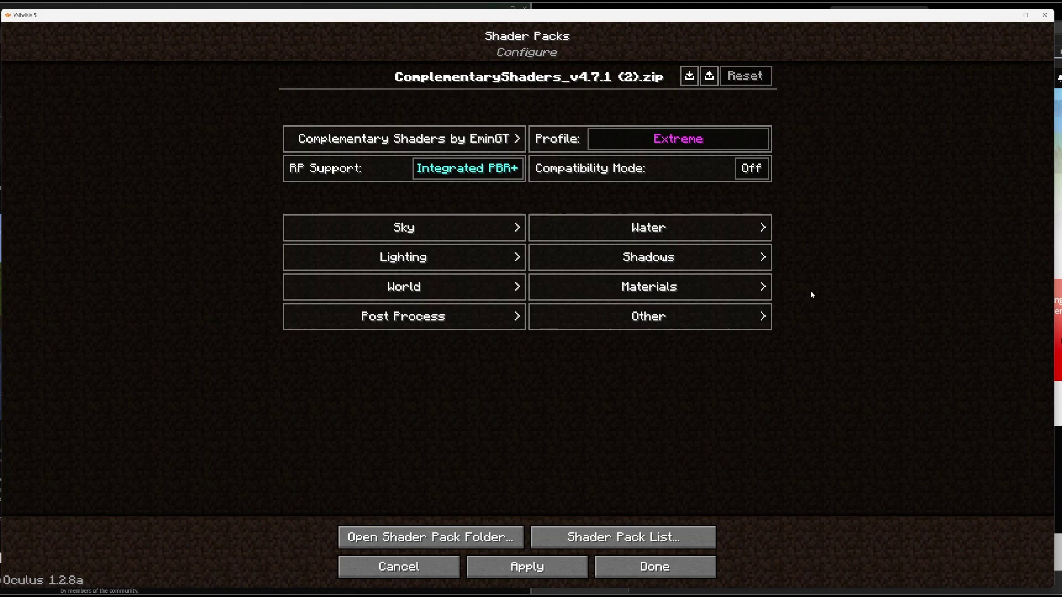
{"action": "left_click", "coordinate": [752, 168]}
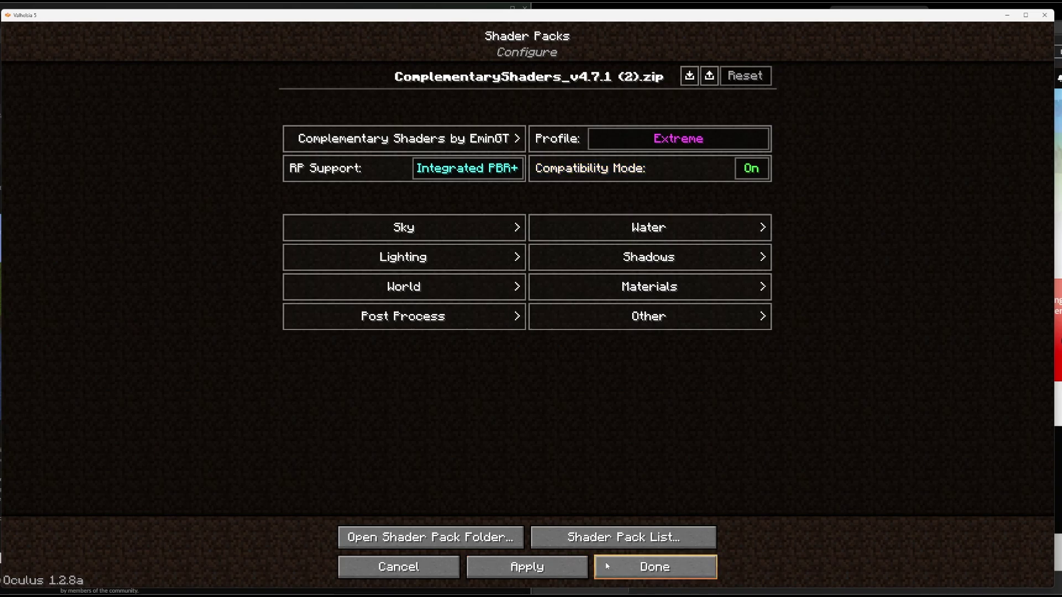
Save the Complementary Shaders settings and back out to the Minecraft main menu
{"action": "left_click", "coordinate": [620, 567]}
{"action": "left_click", "coordinate": [986, 556]}
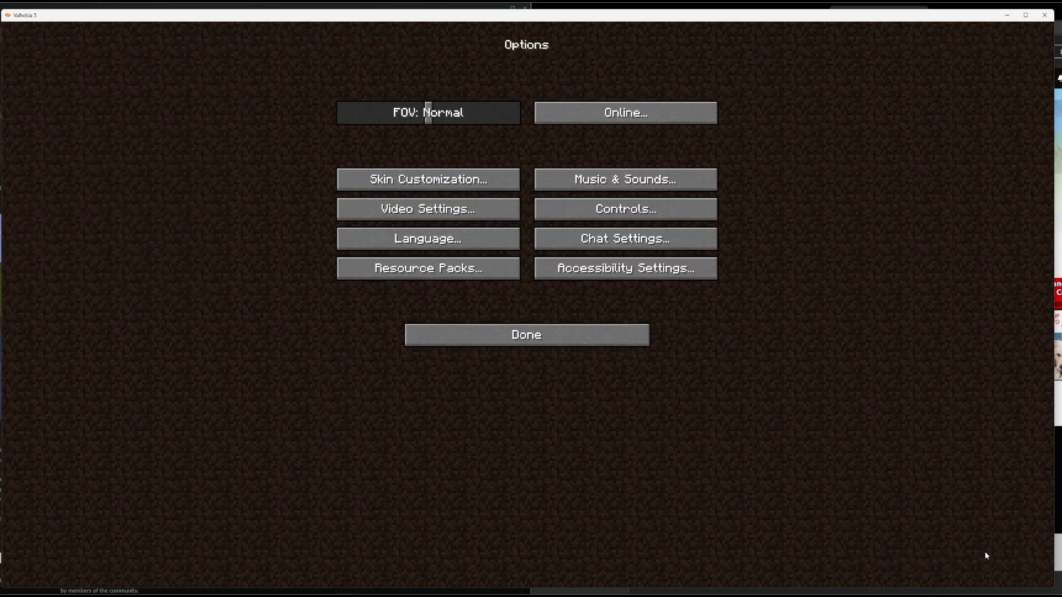
{"action": "key", "text": "Escape"}
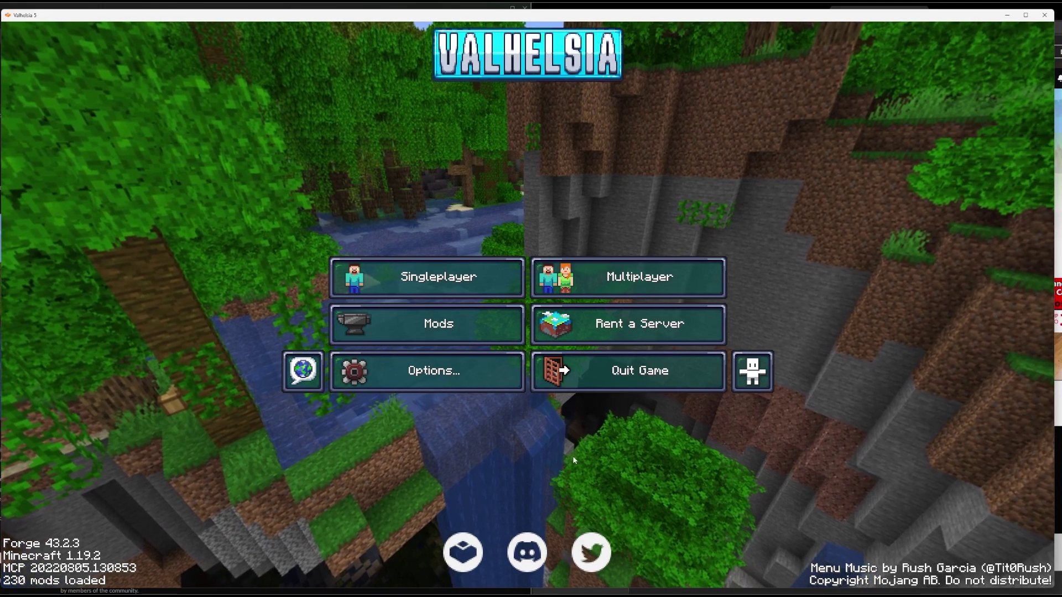
Join the CanookiCraft multiplayer server, permanently dismissing the online-play warning
{"action": "left_click", "coordinate": [659, 286]}
{"action": "left_click", "coordinate": [435, 194]}
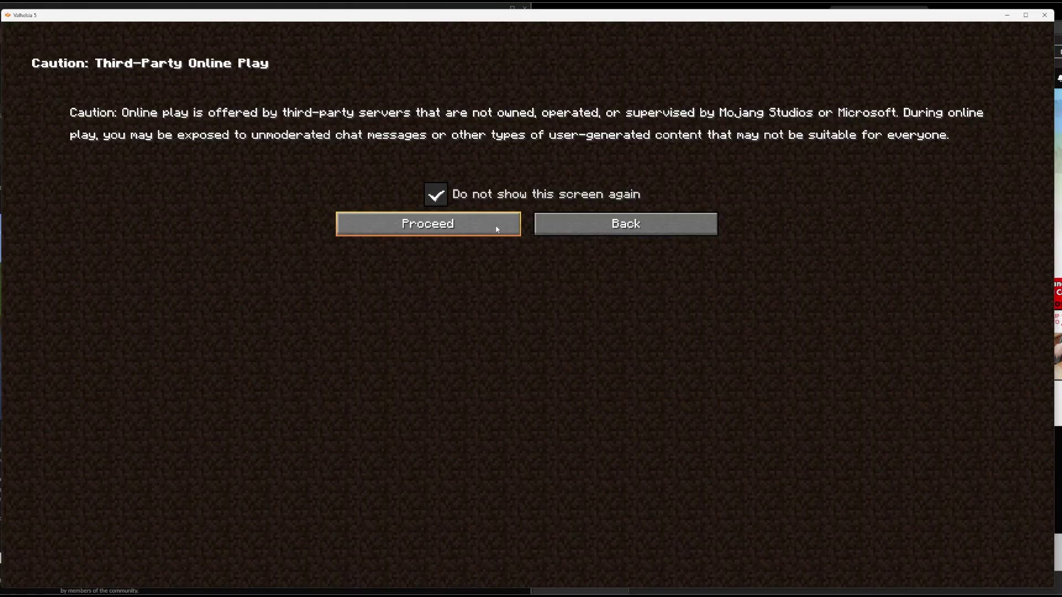
{"action": "left_click", "coordinate": [495, 229]}
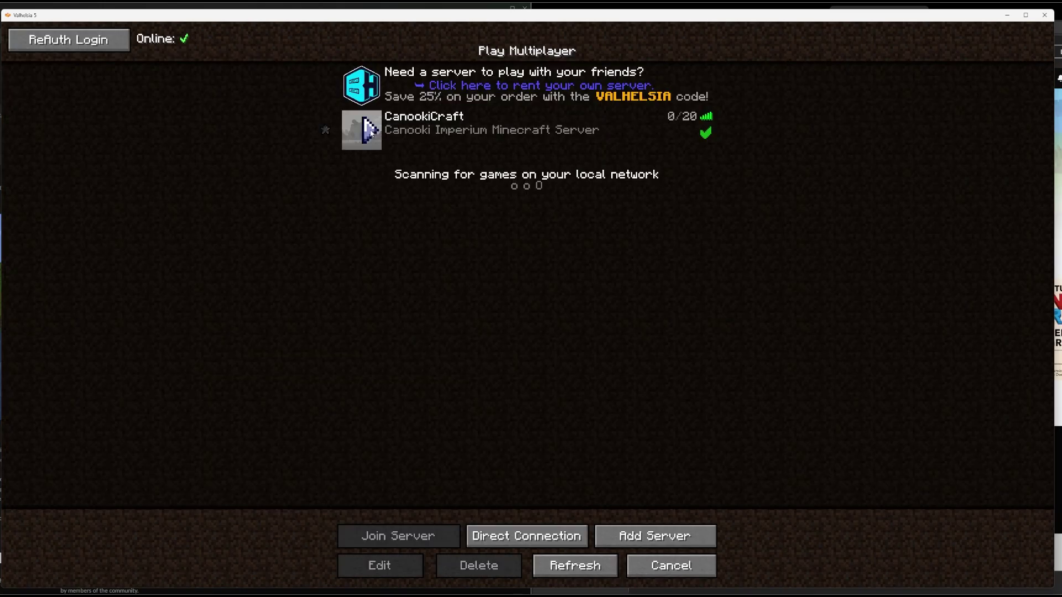
{"action": "left_click", "coordinate": [364, 131]}
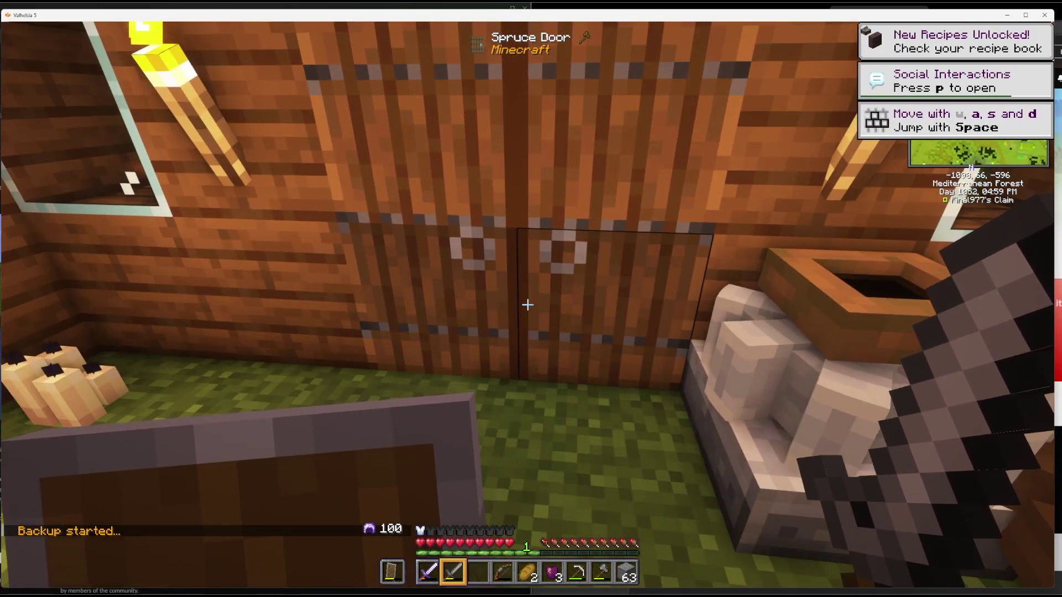
Walk up to the spruce door, open it, and step out of the house
{"action": "key", "text": "w"}
{"action": "right_click", "coordinate": [528, 305]}
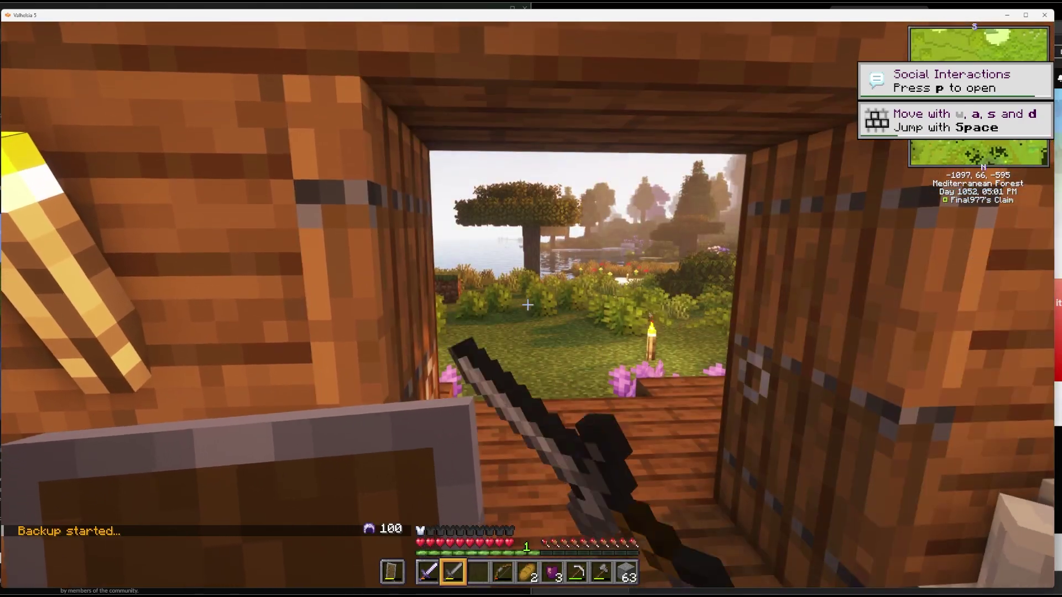
{"action": "key", "text": "w"}
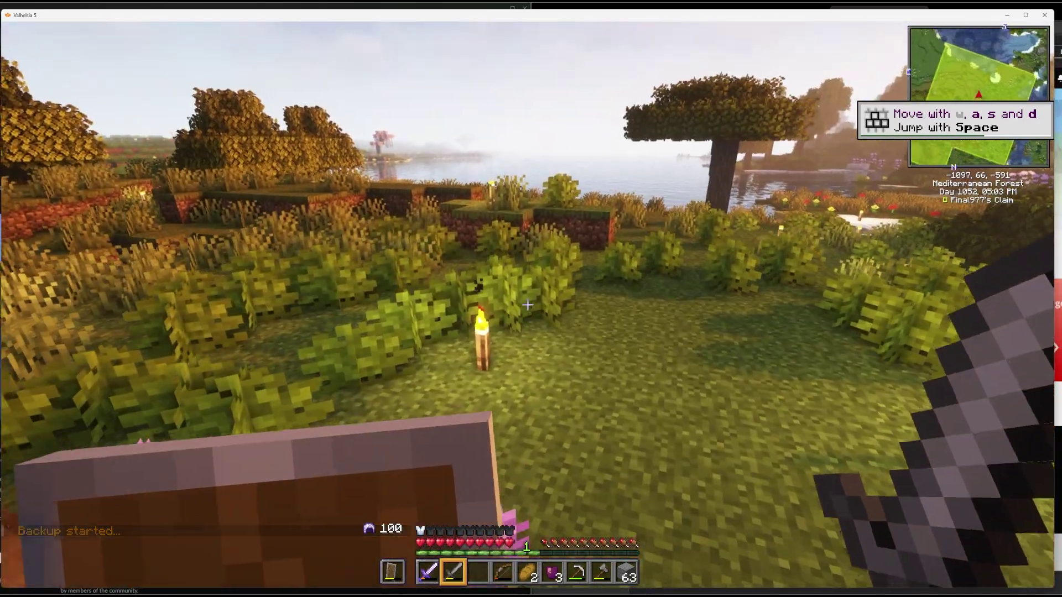
Walk through the lavender field past the red-roofed house to view the shaded scenery
{"action": "key", "text": "w"}
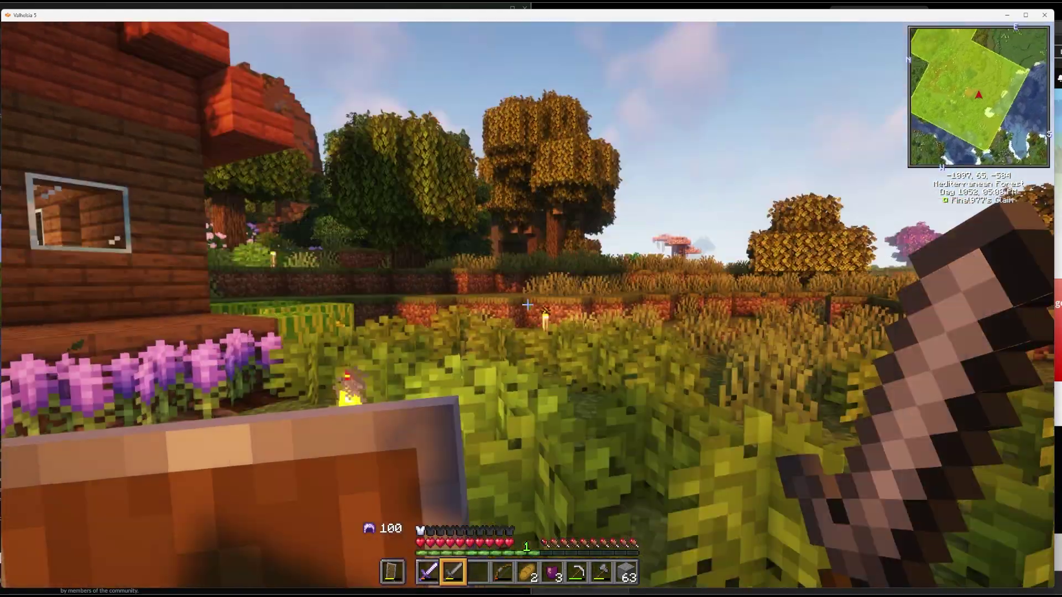
{"action": "key", "text": "w"}
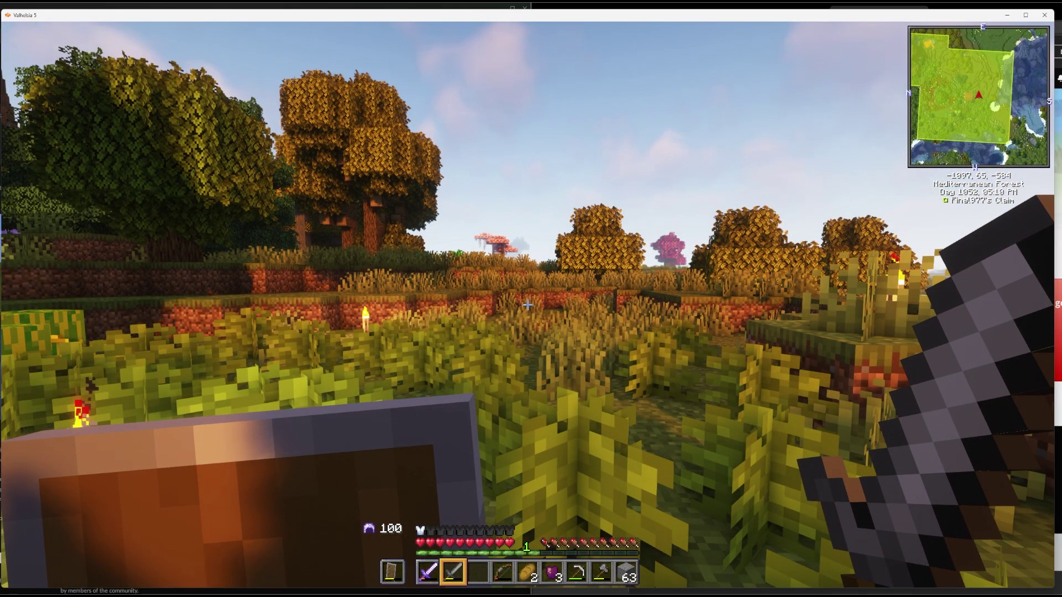
{"action": "key", "text": "w"}
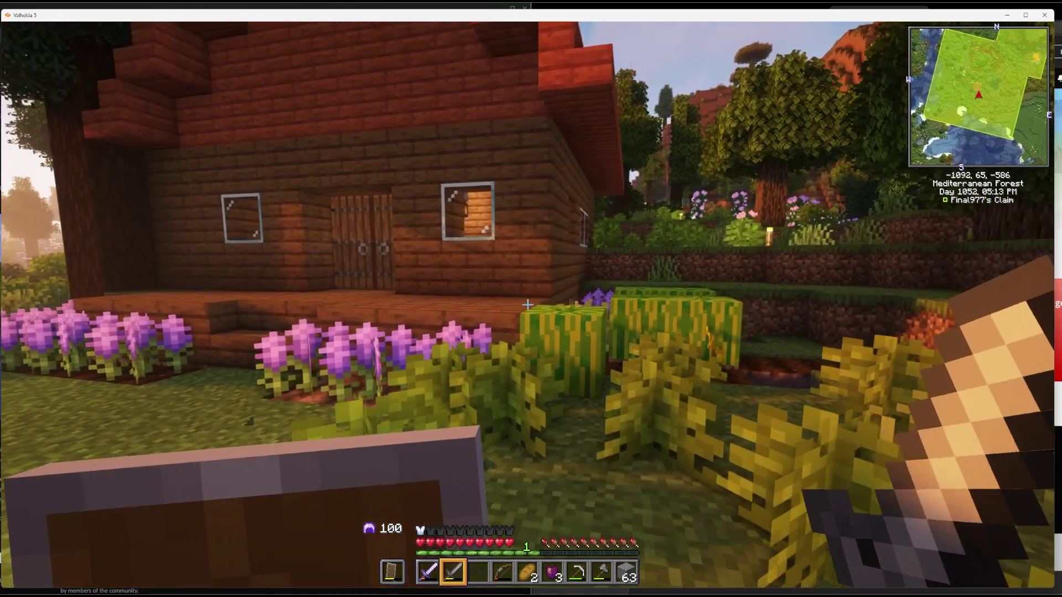
{"action": "key", "text": "w"}
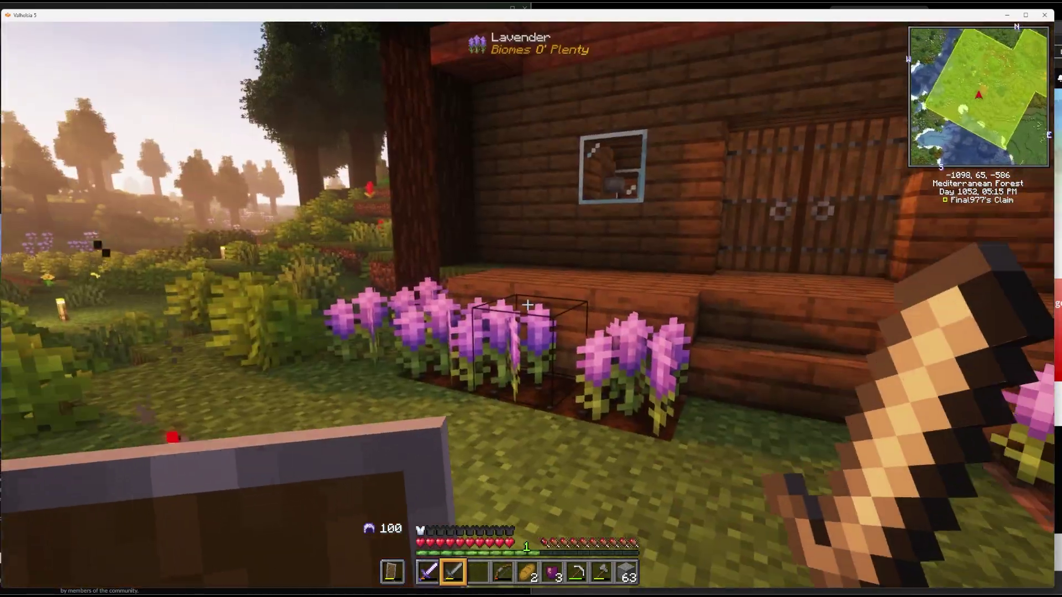